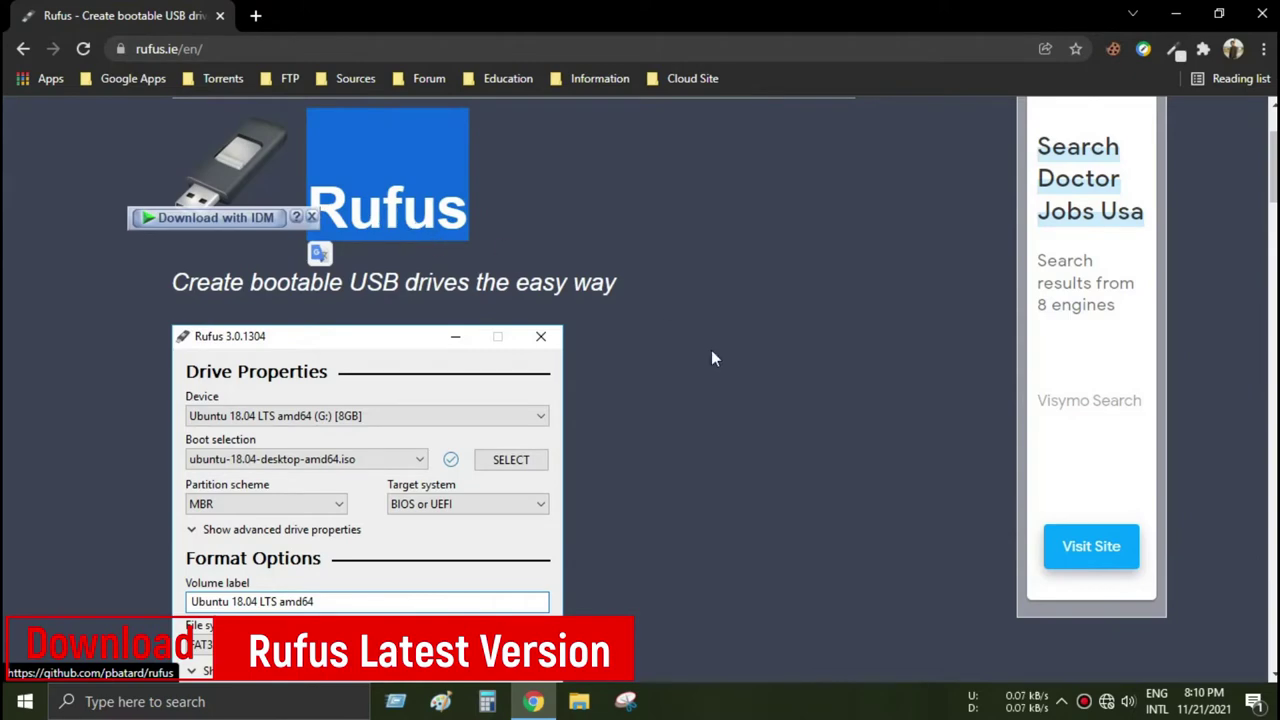
# Download Rufus 3.17 Portable from the Rufus website and minimize the browser.
pyautogui.scroll(-3, 390, 438)
pyautogui.scroll(-5, 376, 493)
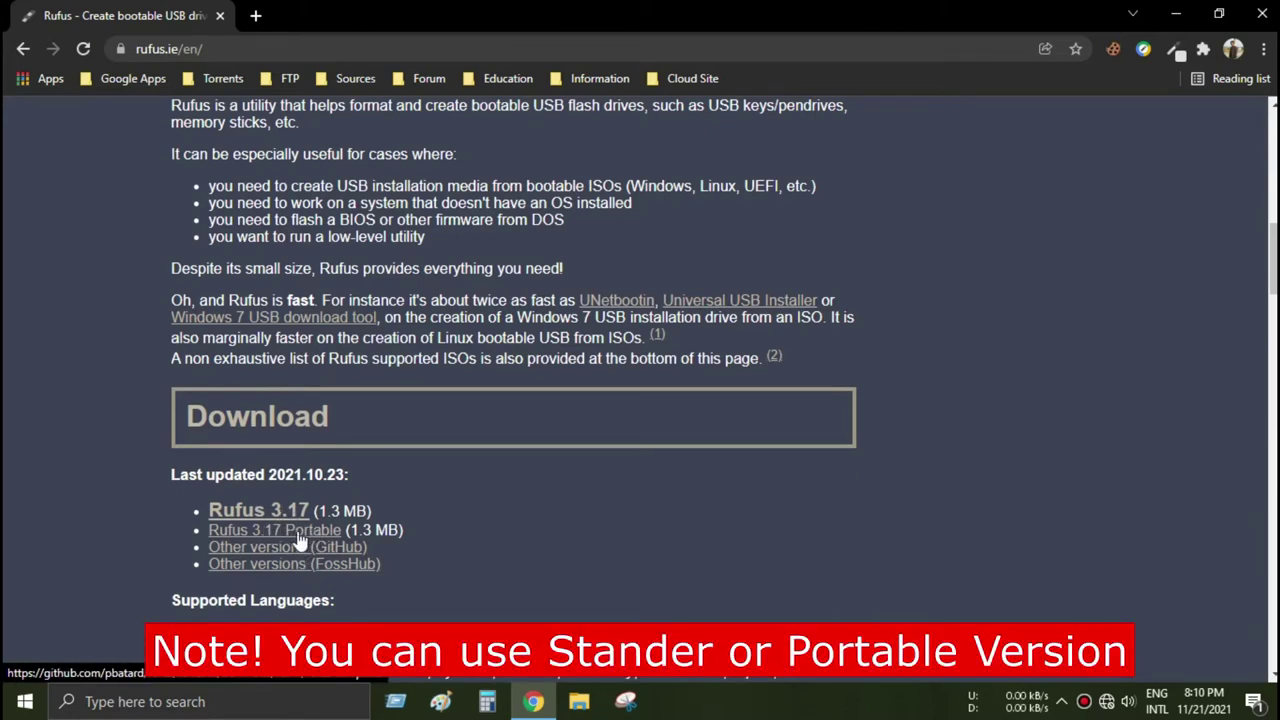
pyautogui.click(295, 535)
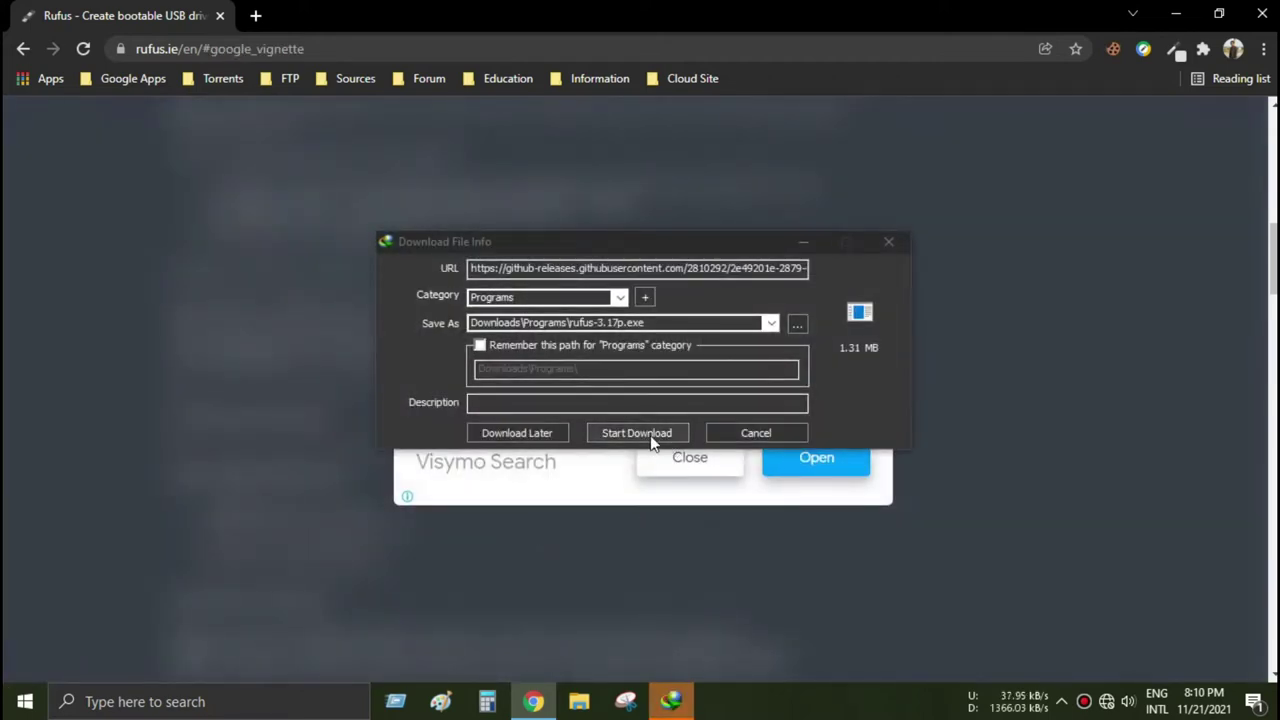
pyautogui.click(651, 445)
pyautogui.click(646, 457)
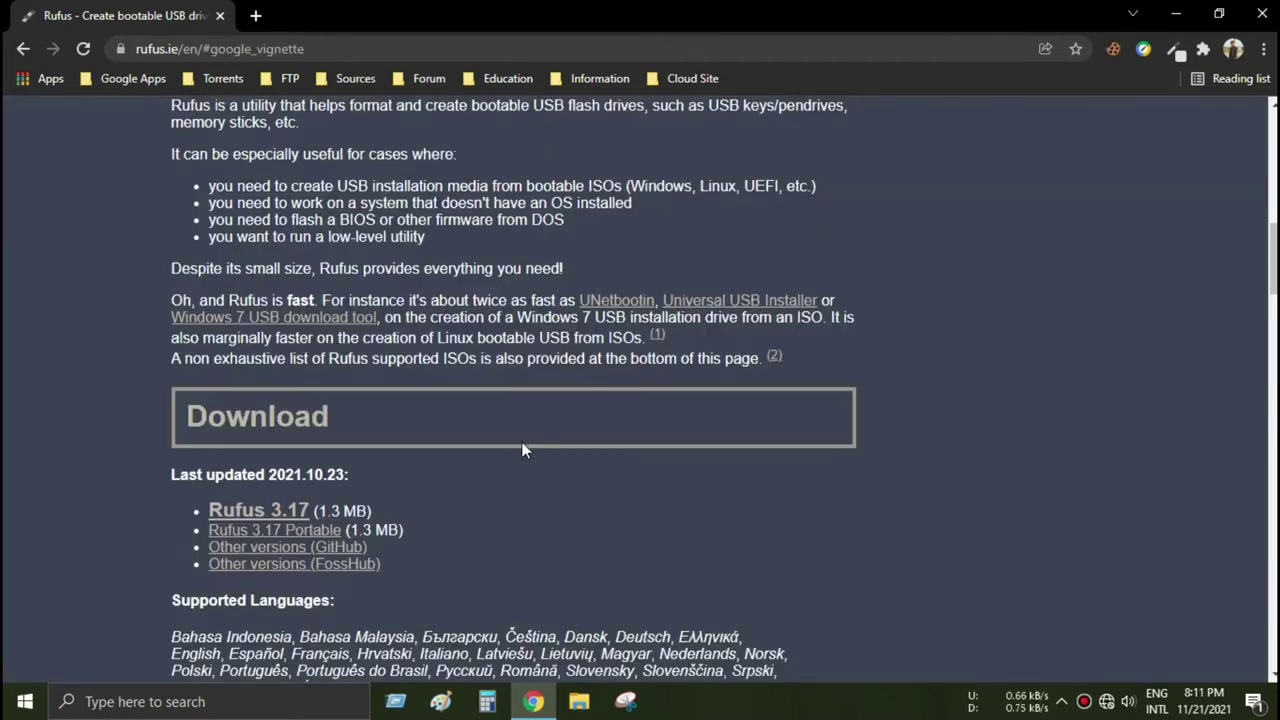
pyautogui.click(1174, 16)
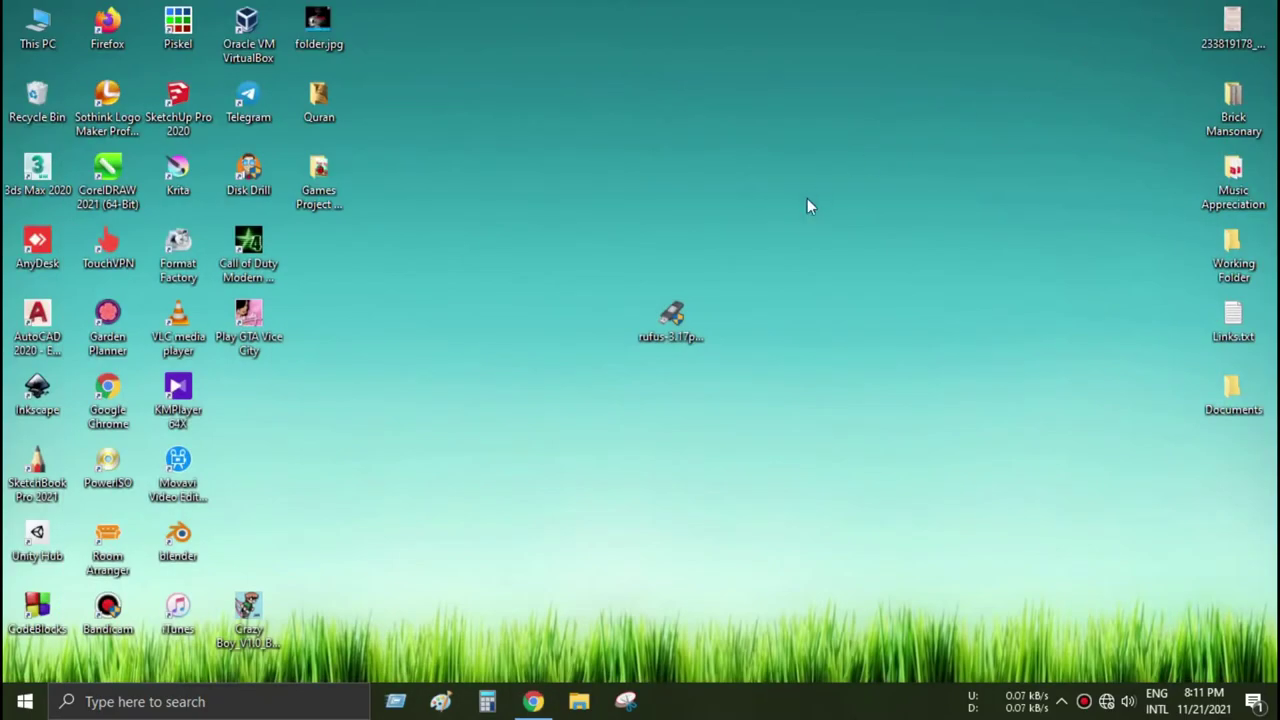
# Launch the downloaded portable Rufus from the desktop and decline online update checks.
pyautogui.click(686, 316)
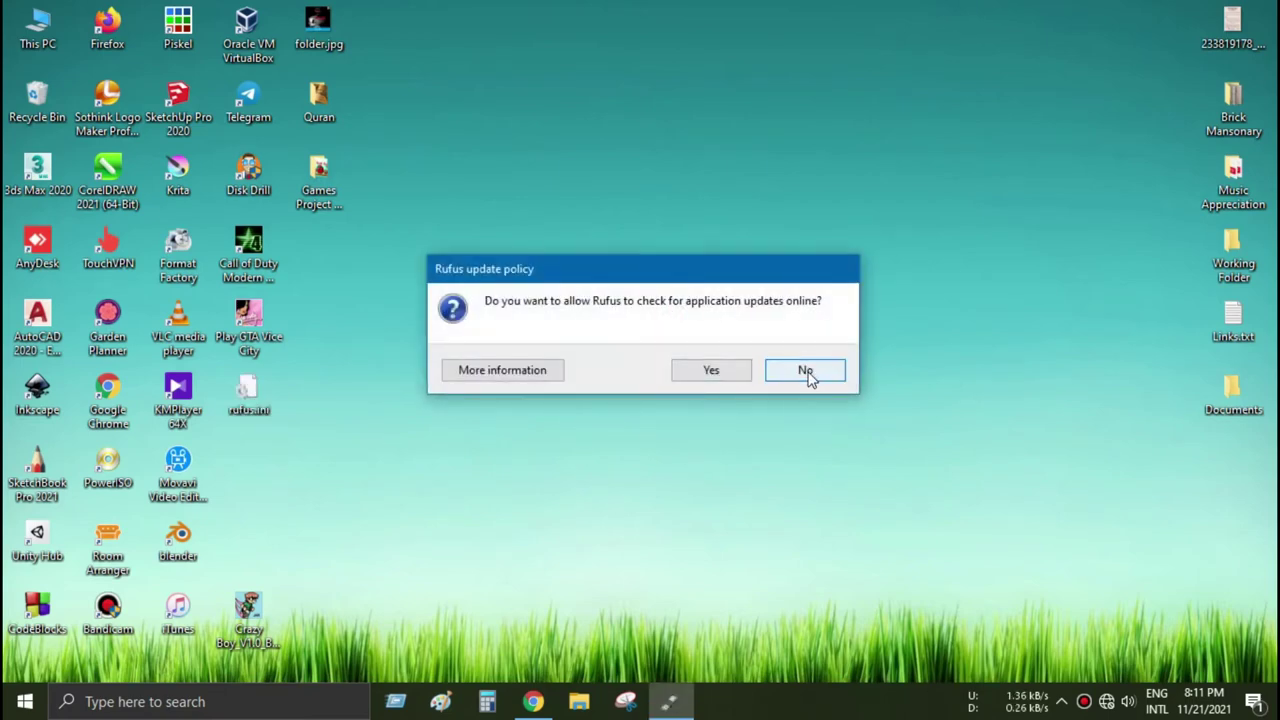
pyautogui.click(803, 372)
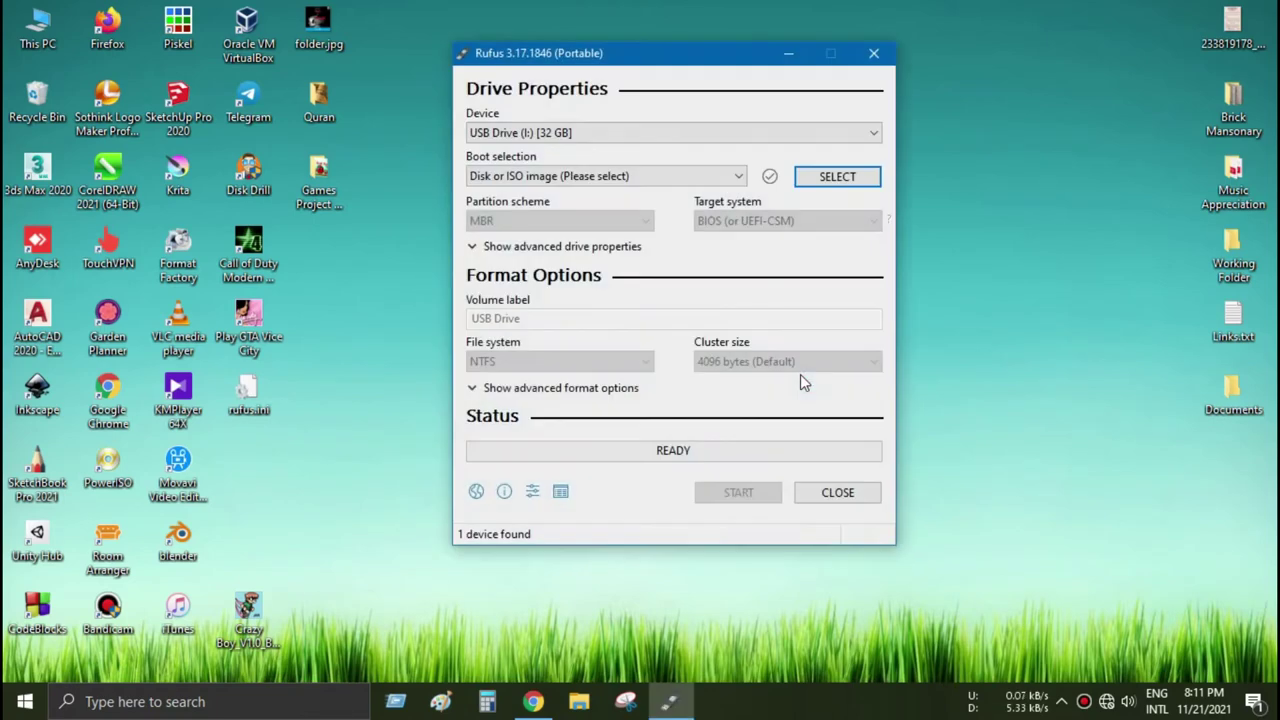
pyautogui.moveTo(690, 58); pyautogui.dragTo(615, 78)
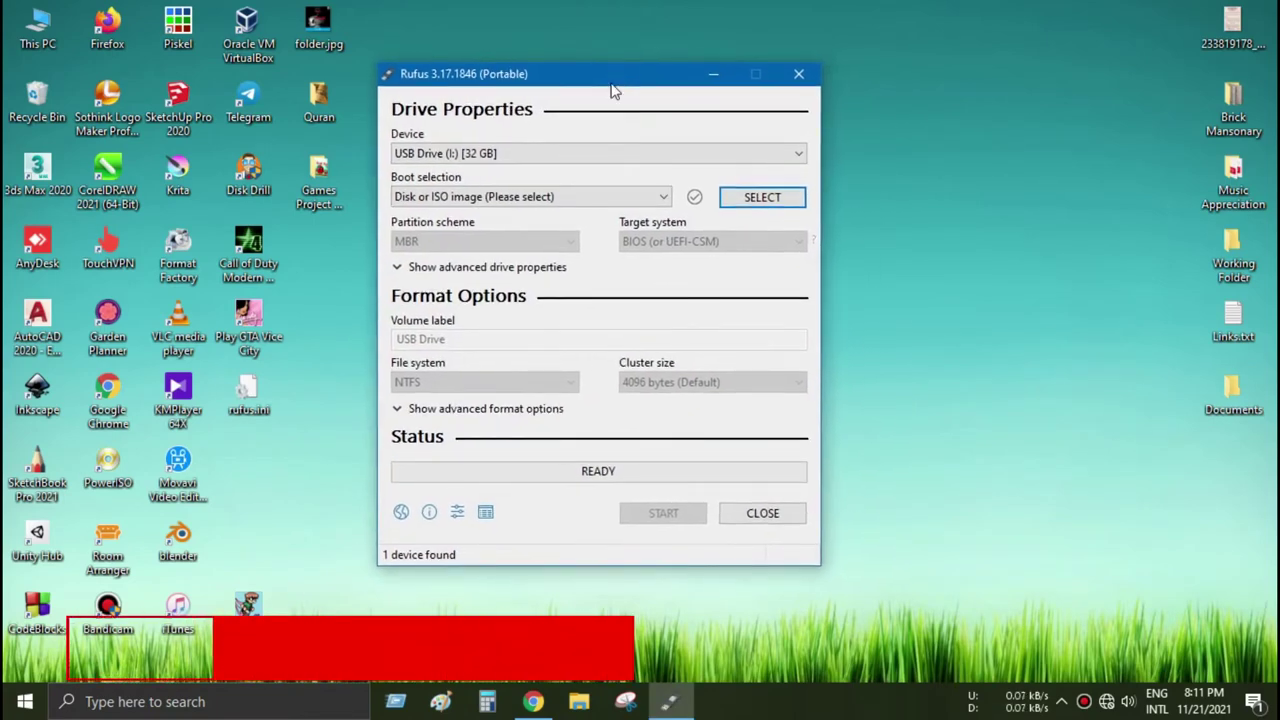
# Choose the 32 GB USB Drive (I:) as the device and load Win10_2004_English_x64.iso as the boot image.
pyautogui.click(562, 154)
pyautogui.click(543, 172)
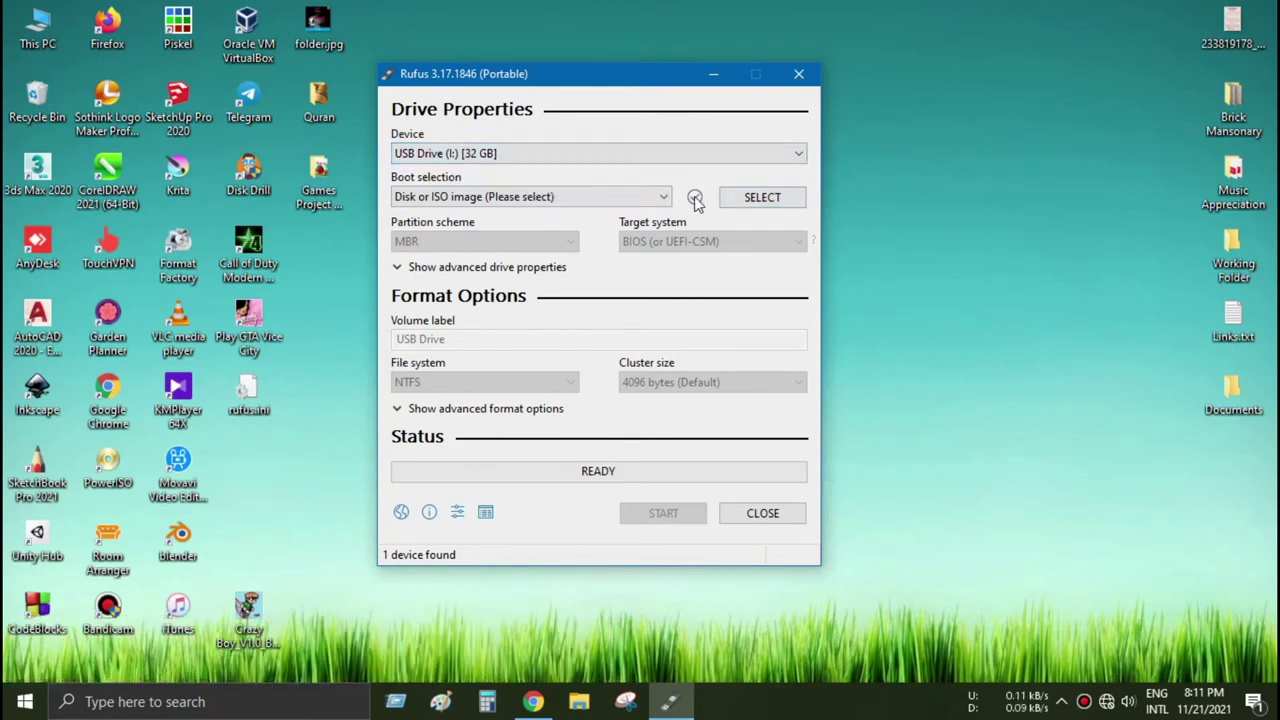
pyautogui.click(765, 200)
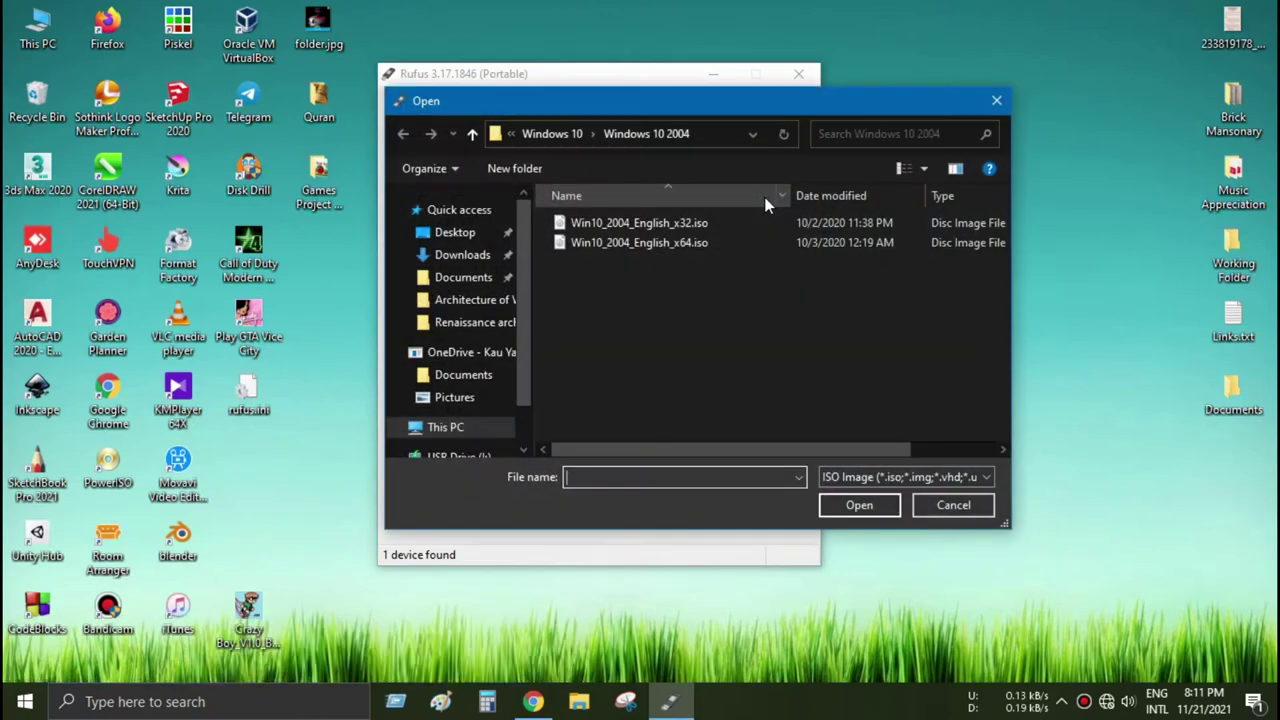
pyautogui.moveTo(712, 113); pyautogui.dragTo(603, 122)
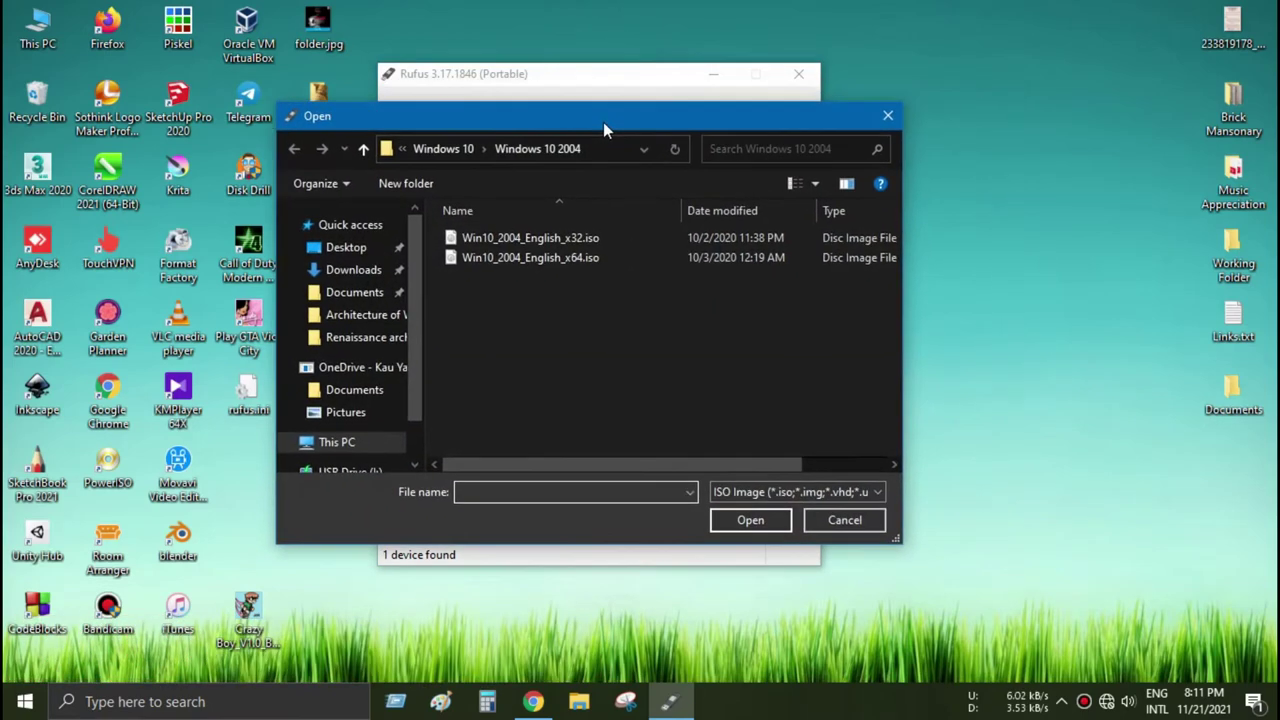
pyautogui.click(579, 260)
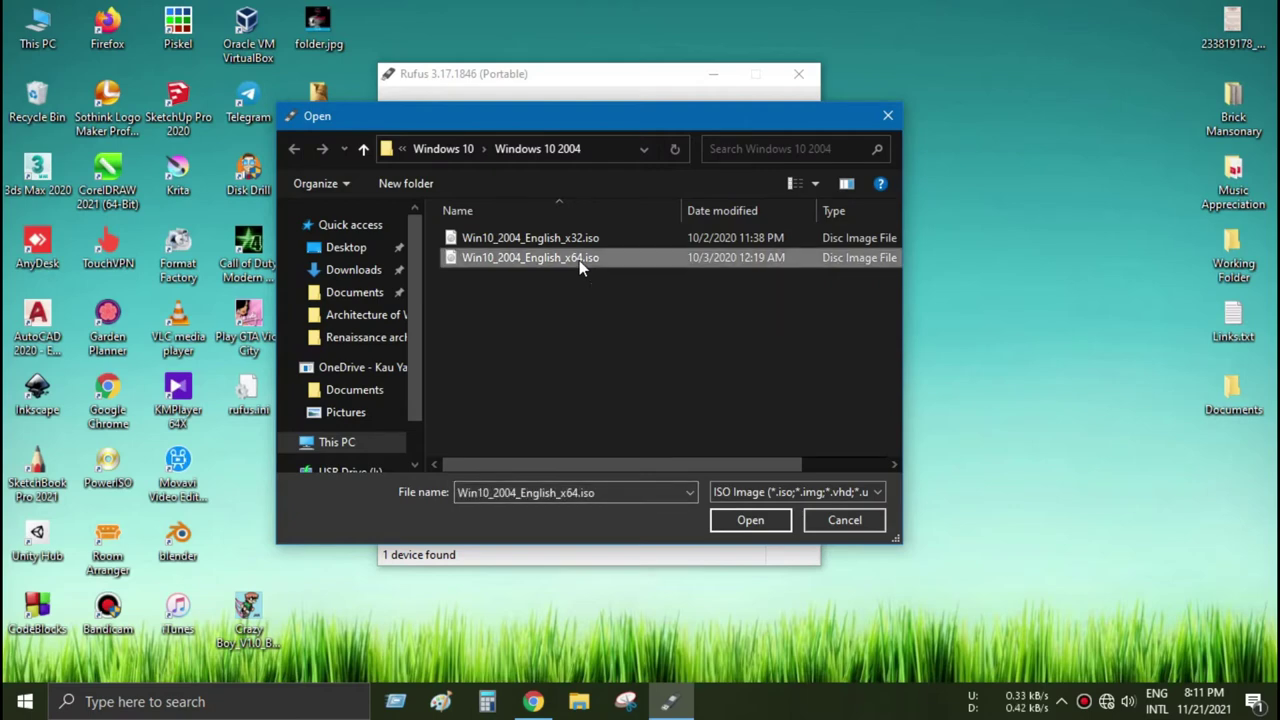
pyautogui.click(750, 520)
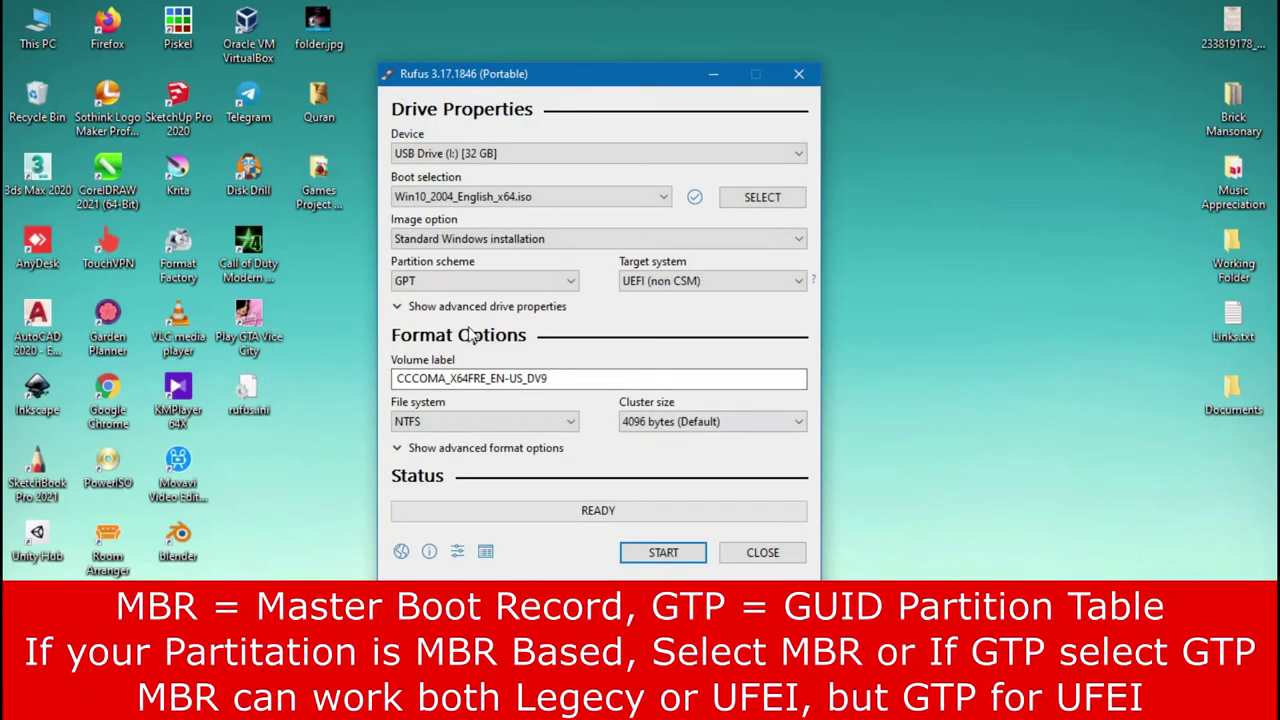
# Check Disk 0's partition style in the volume properties of Computer Management's Disk Management, and close the windows again.
pyautogui.click(437, 280)
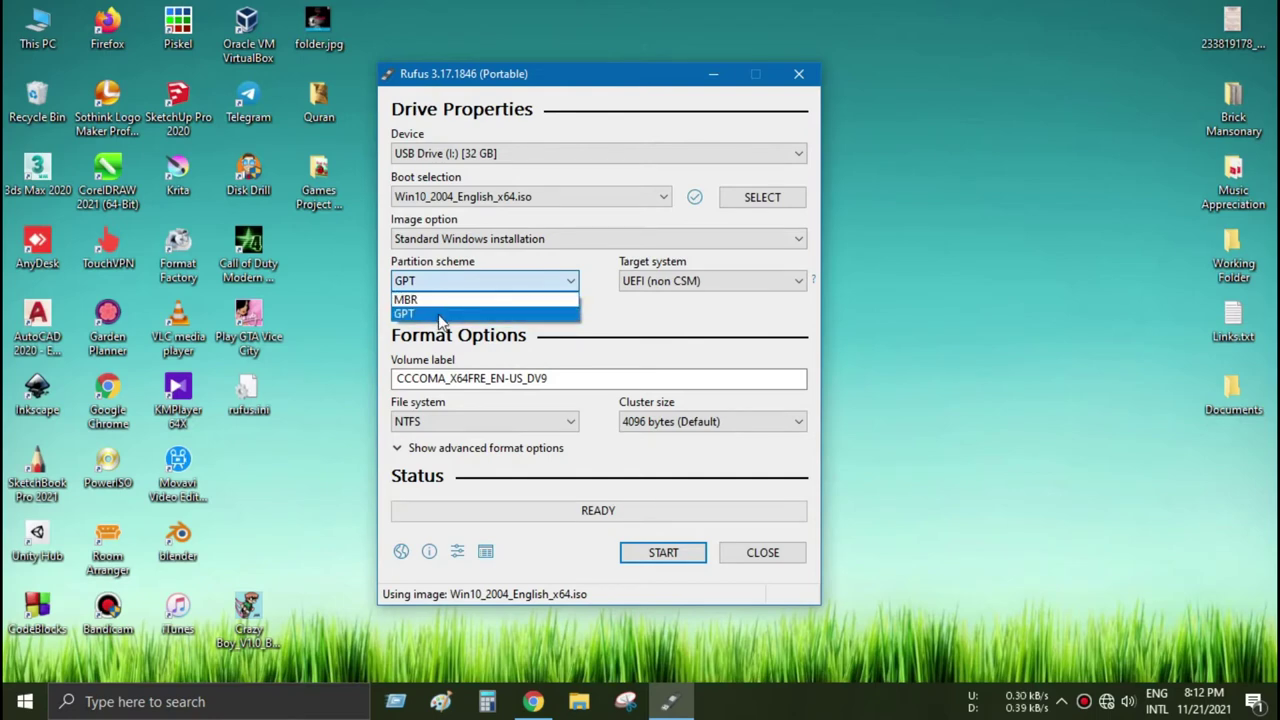
pyautogui.rightClick(37, 35)
pyautogui.click(102, 86)
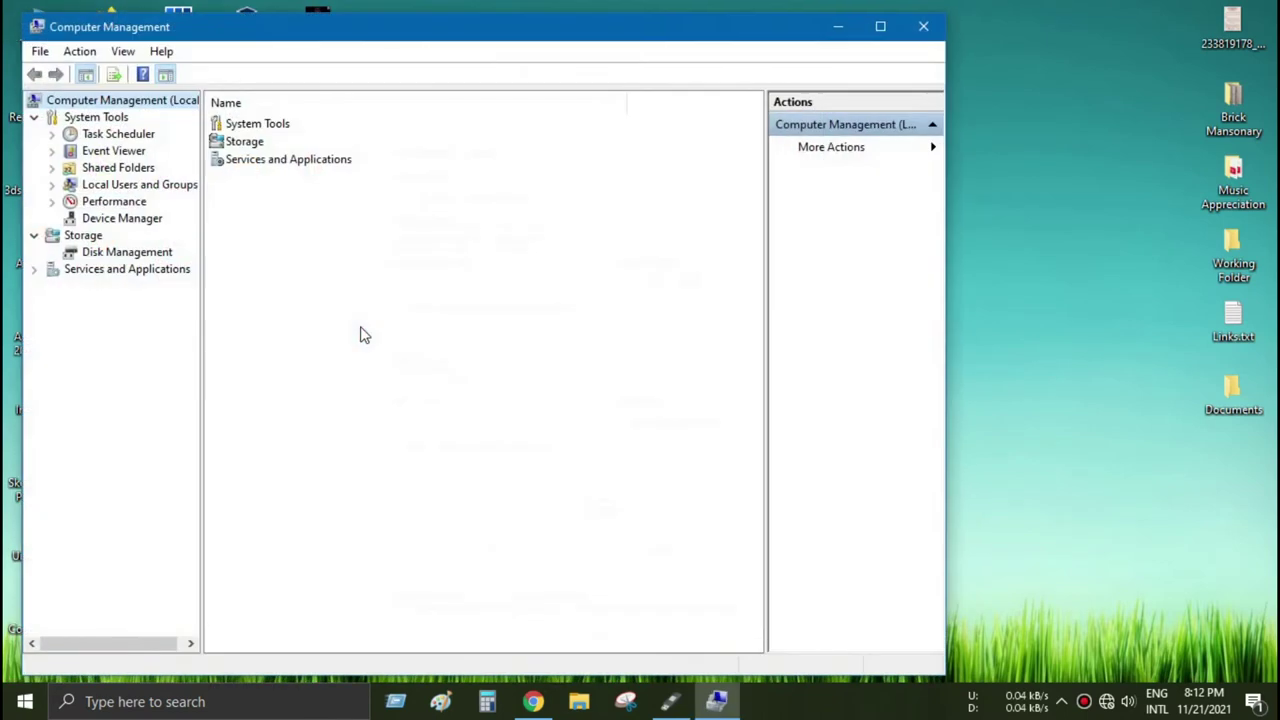
pyautogui.click(128, 255)
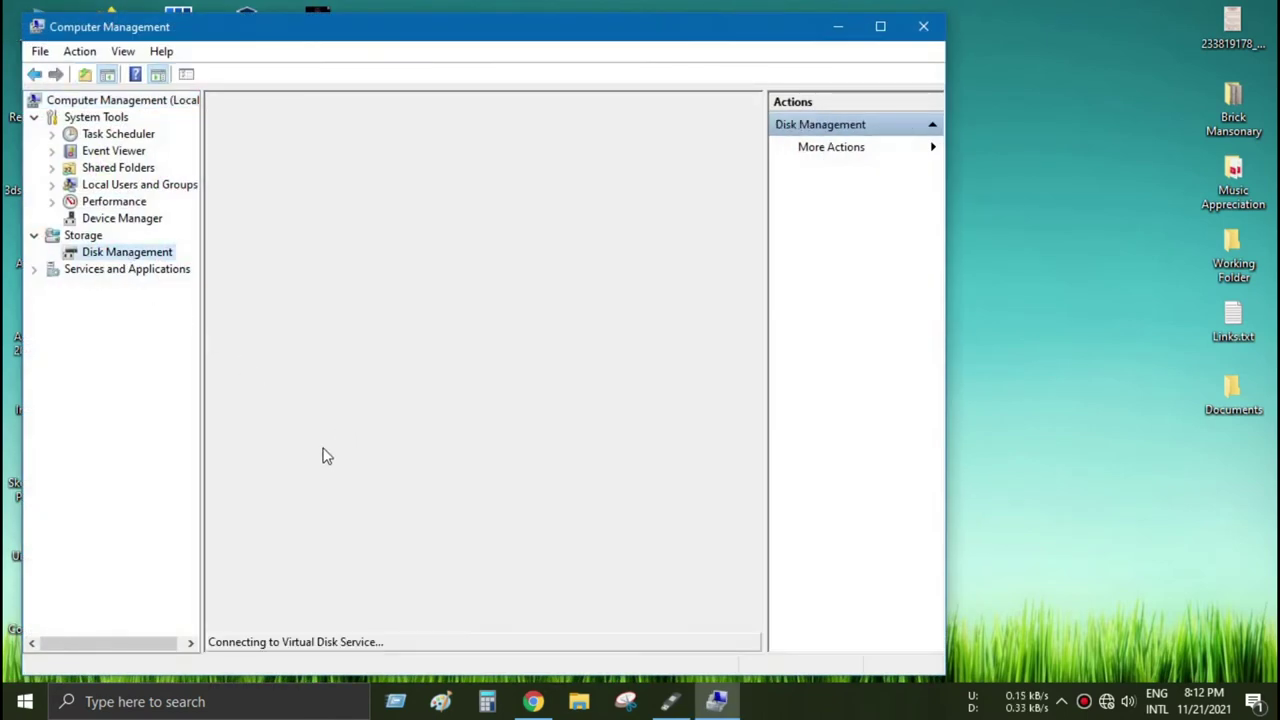
pyautogui.rightClick(240, 437)
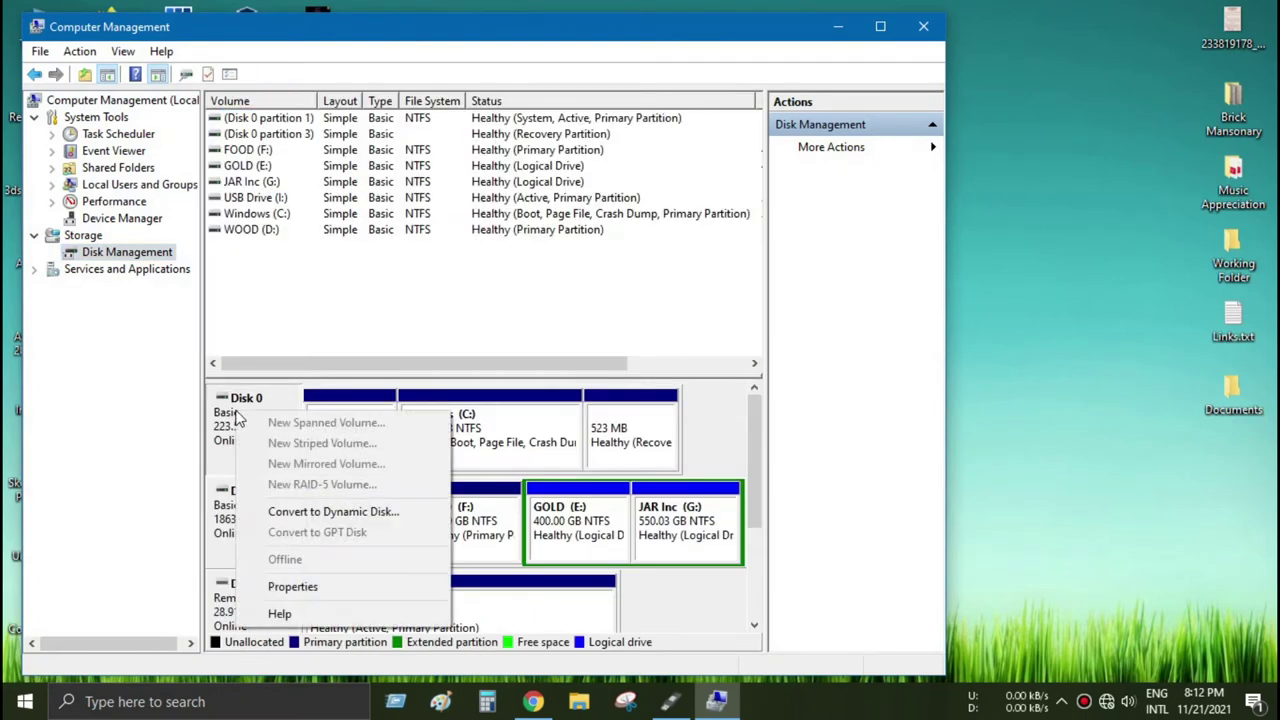
pyautogui.click(310, 592)
pyautogui.moveTo(253, 63)
pyautogui.mouseDown()
pyautogui.moveTo(400, 115)
pyautogui.moveTo(465, 205)
pyautogui.mouseUp()
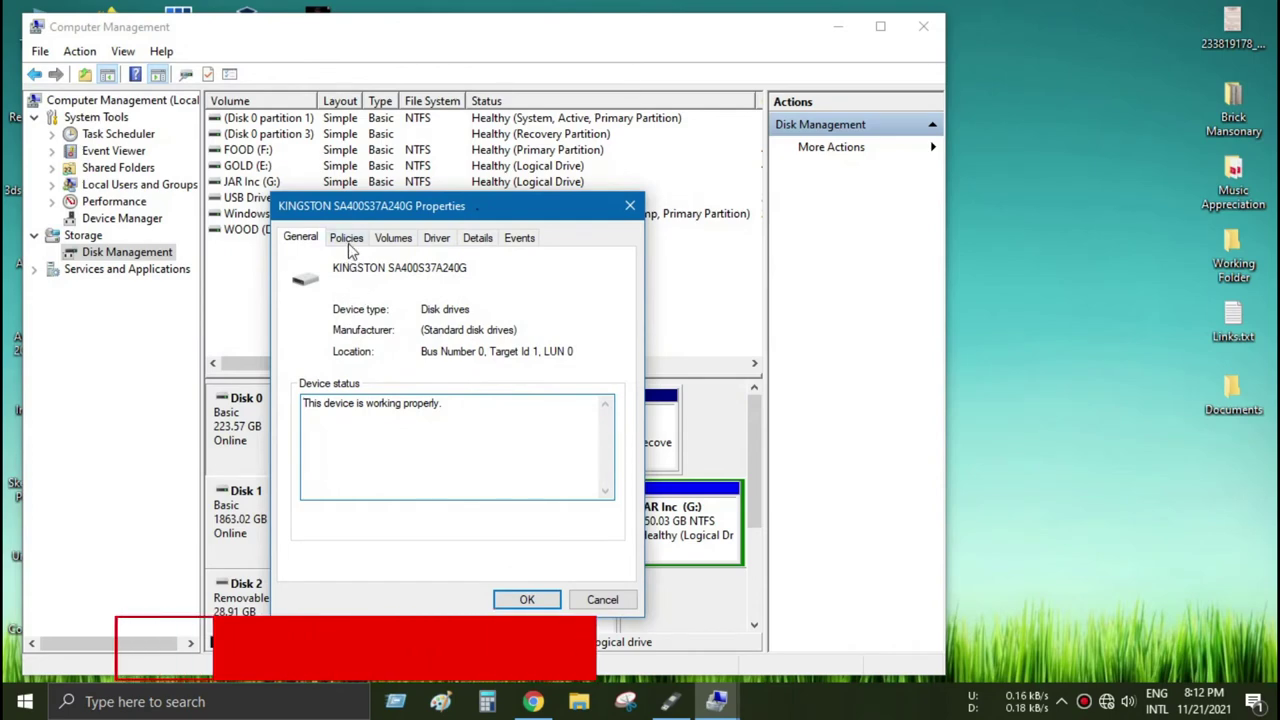
pyautogui.click(393, 237)
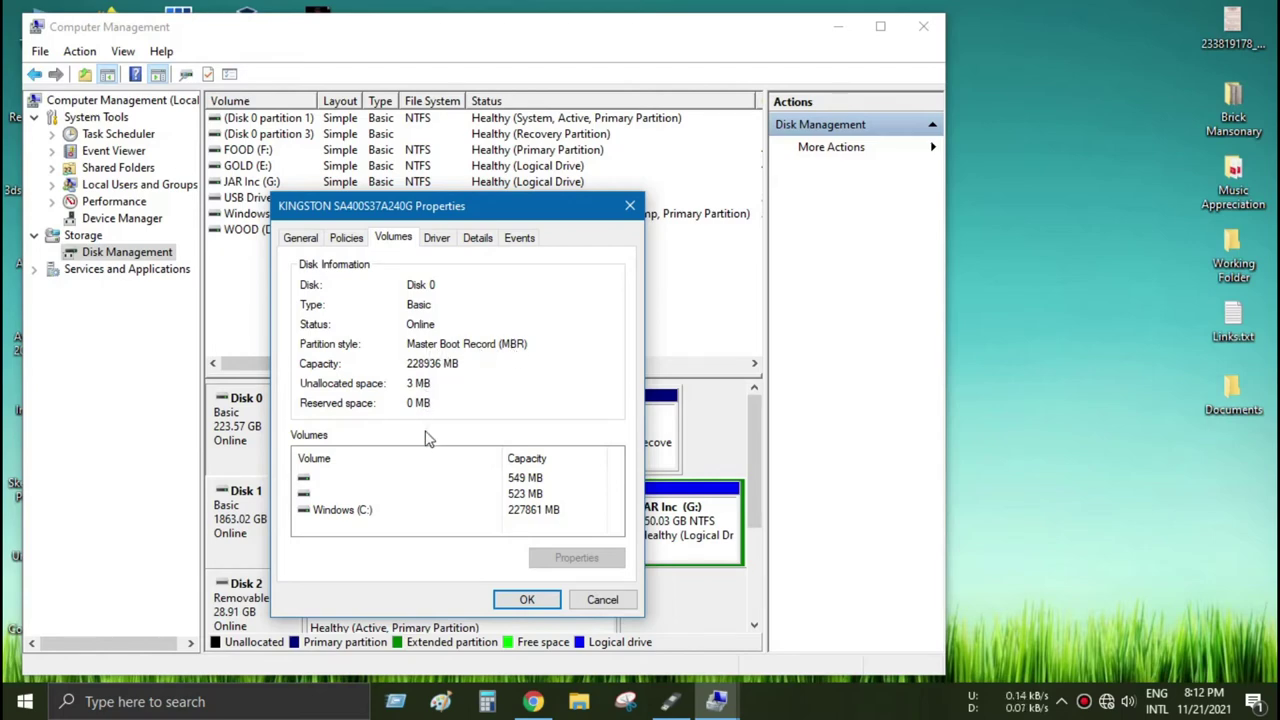
pyautogui.click(629, 206)
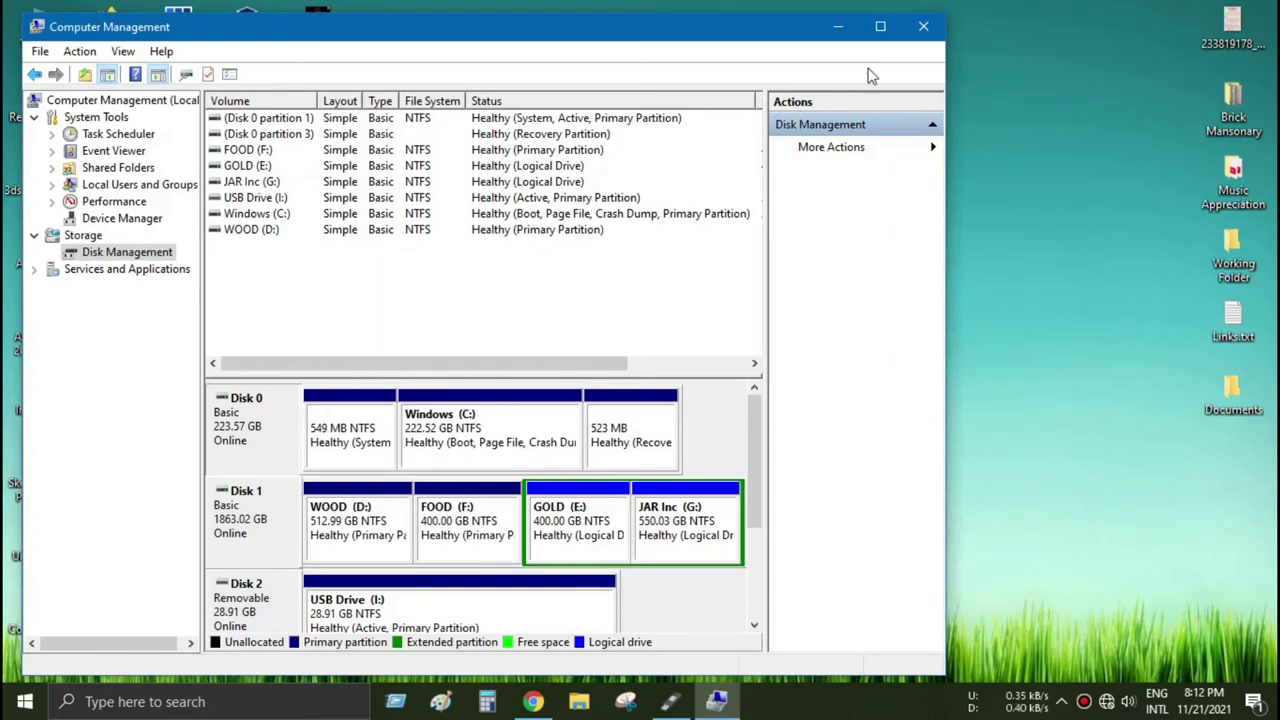
pyautogui.click(936, 37)
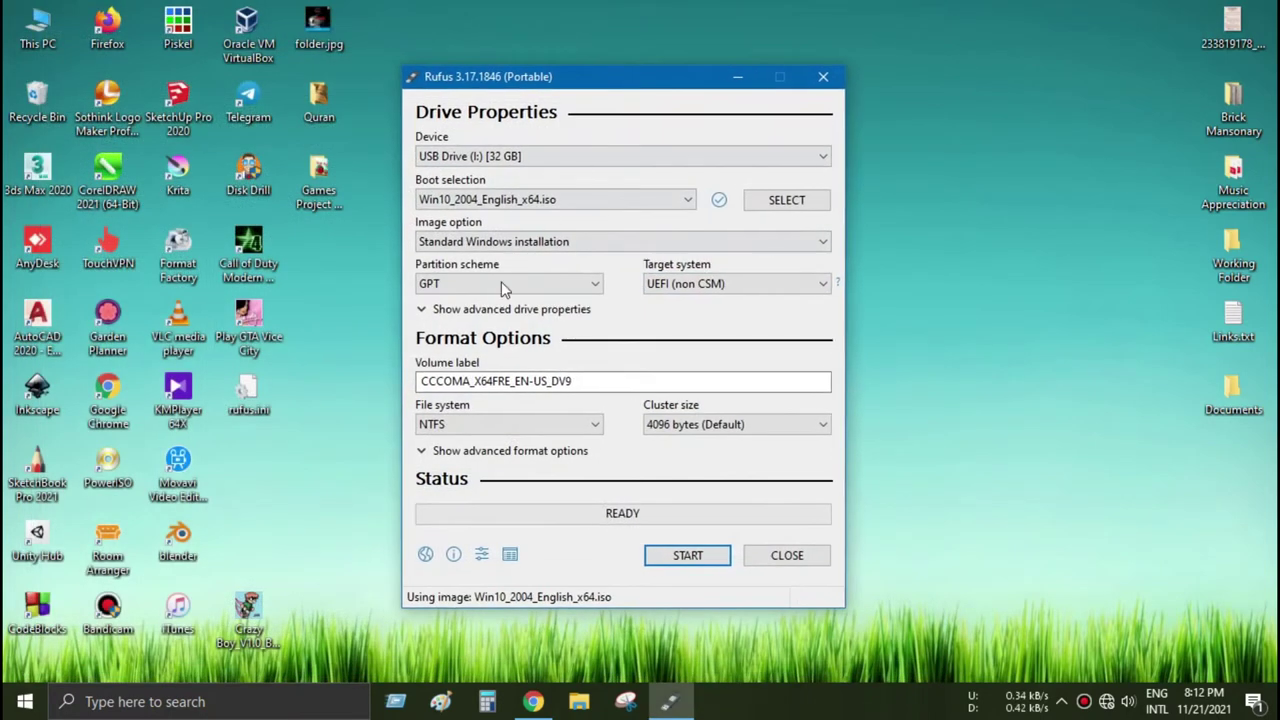
# Set the partition scheme to MBR for the BIOS (or UEFI-CSM) target system.
pyautogui.click(560, 284)
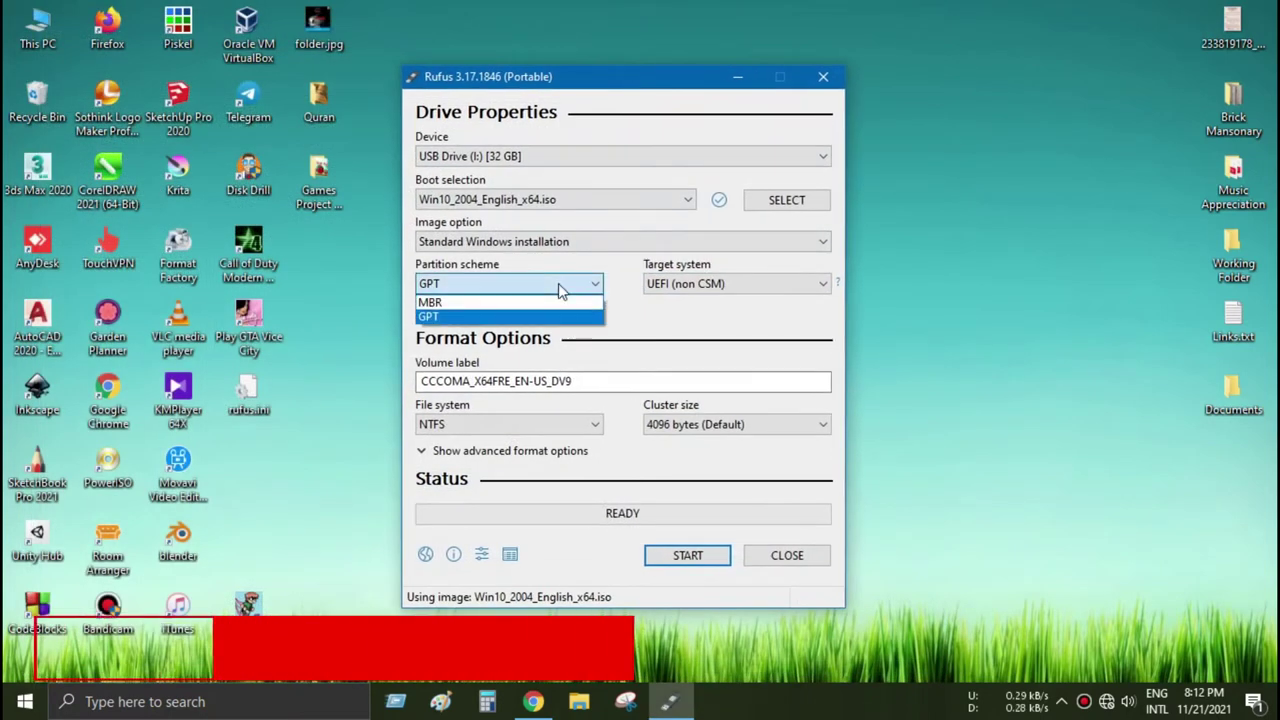
pyautogui.click(474, 302)
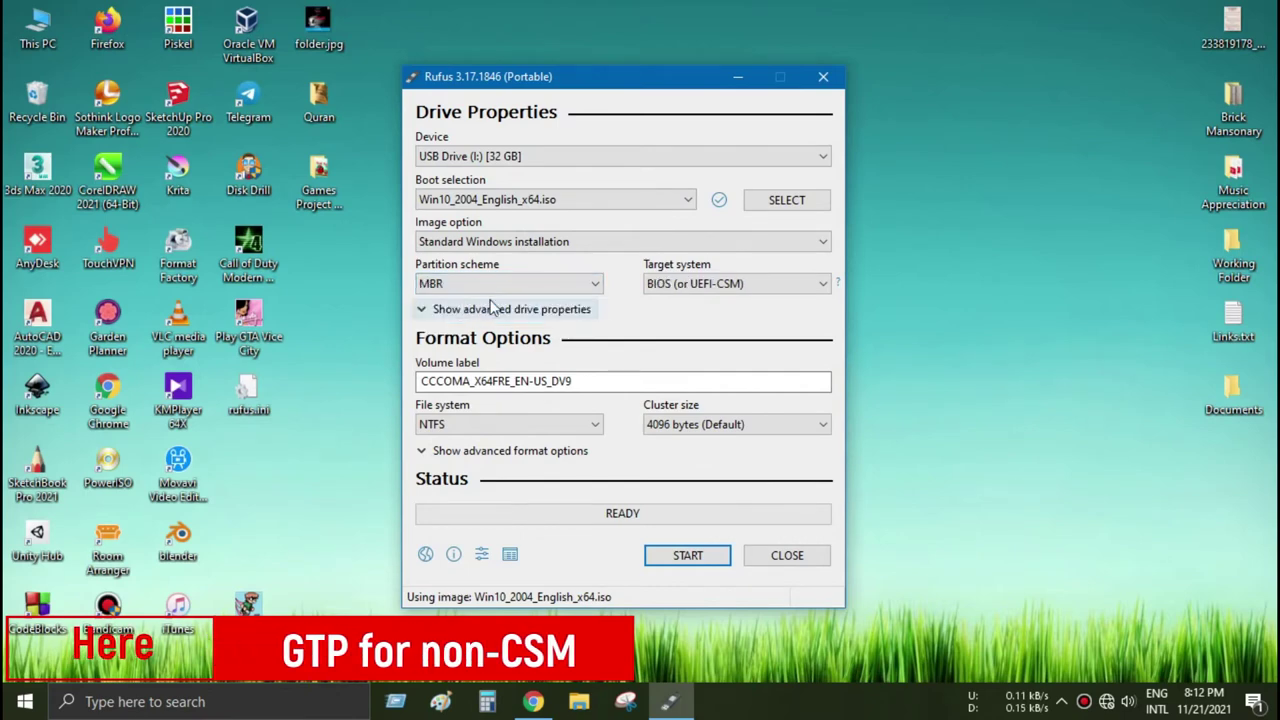
pyautogui.click(718, 292)
# Switch the partition scheme to GPT to compare its target system, and return it to MBR.
pyautogui.click(532, 292)
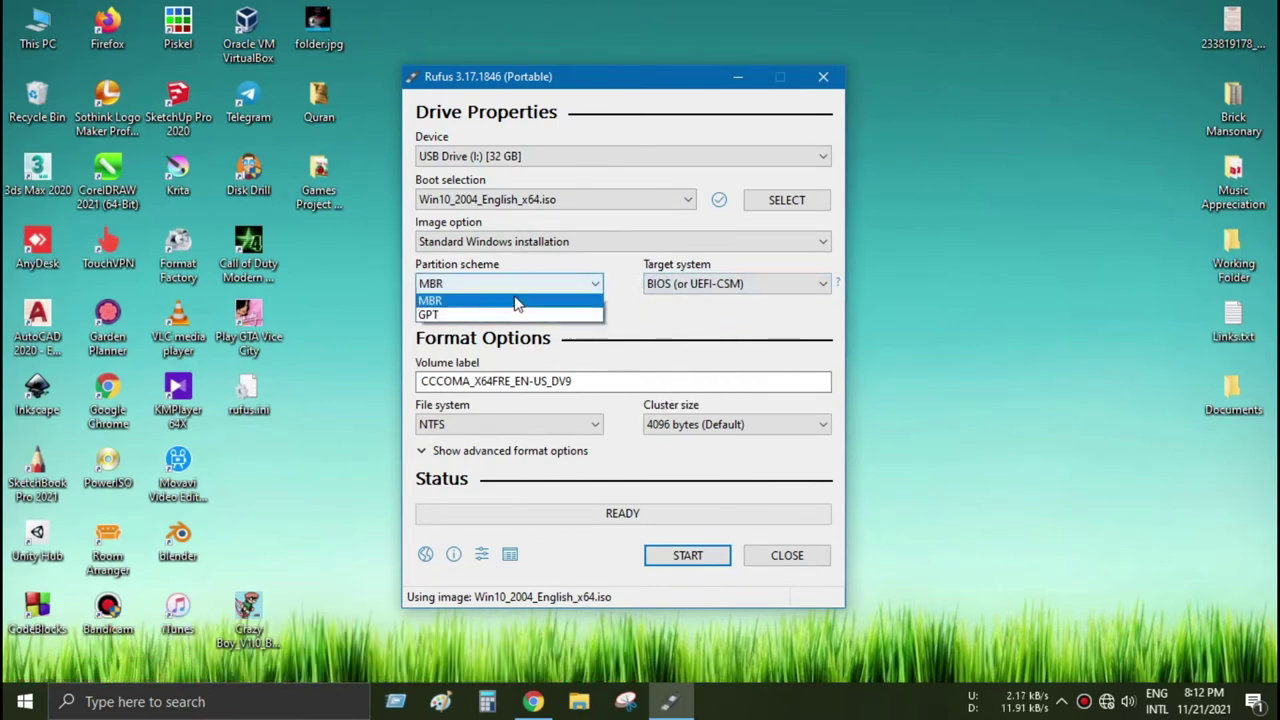
pyautogui.click(479, 310)
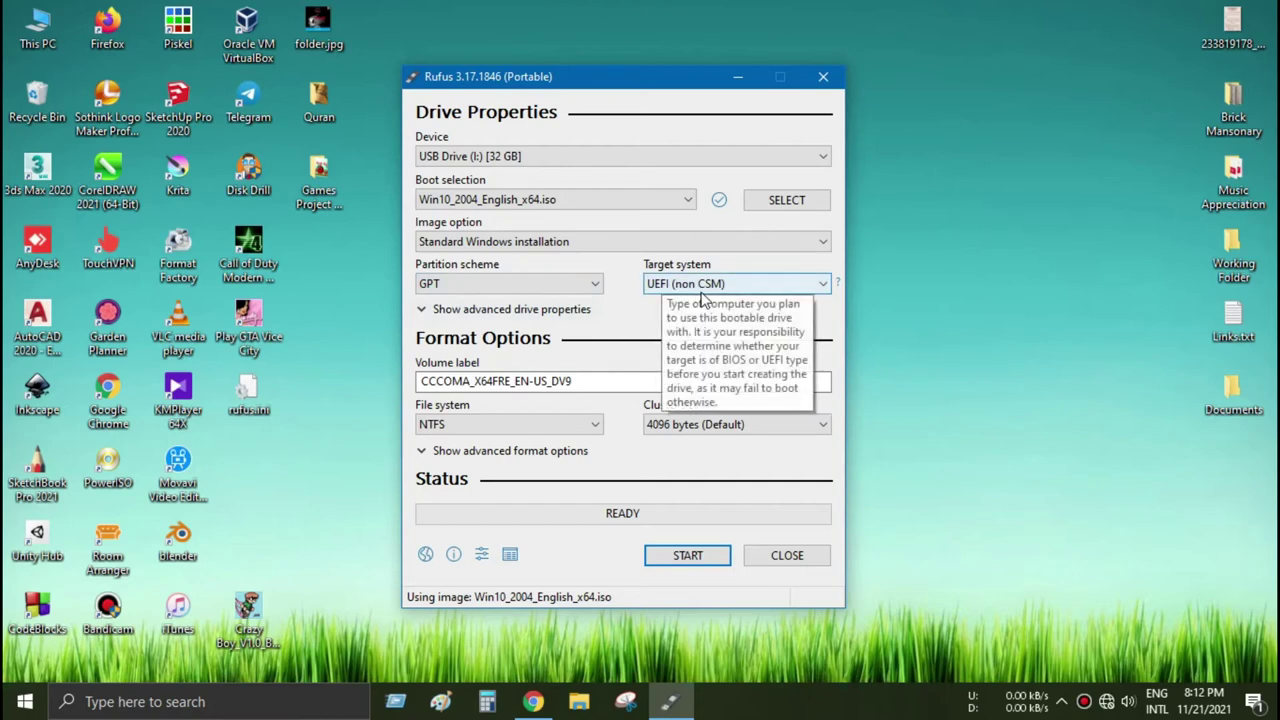
pyautogui.click(510, 286)
pyautogui.click(480, 302)
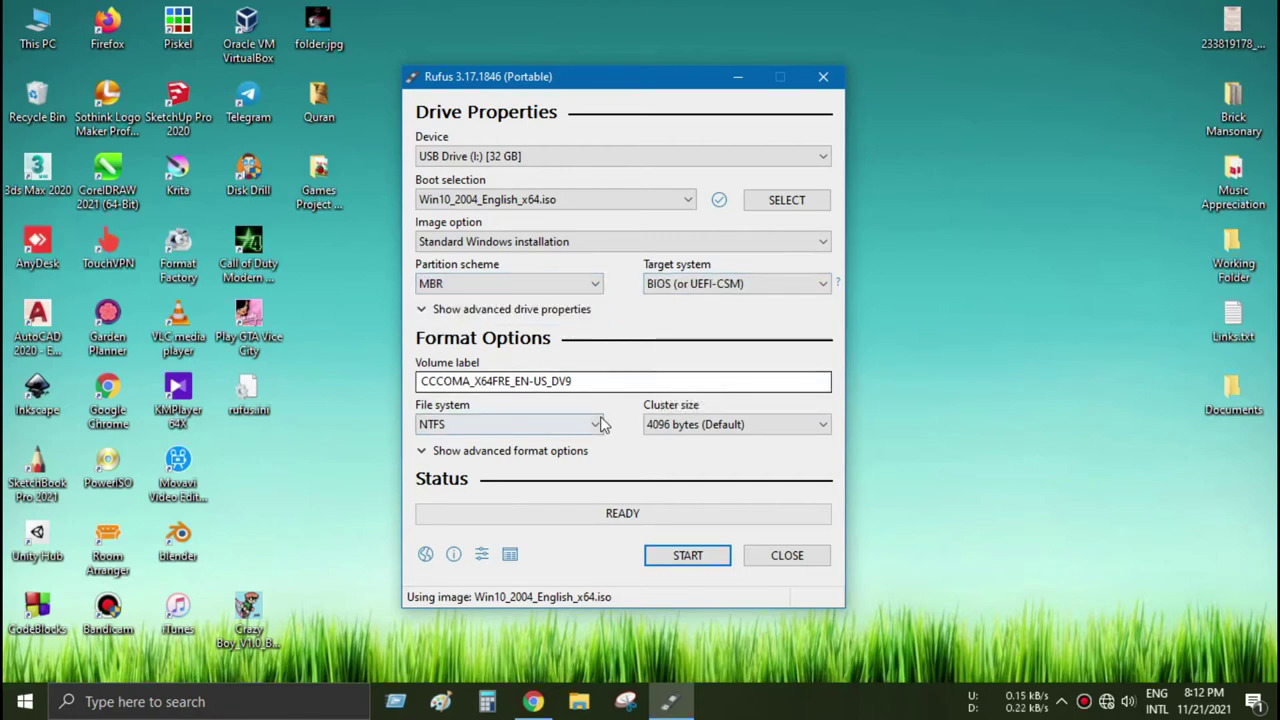
# Set the volume label to Windows 10 and start creating the bootable drive, accepting the erasure of all its data.
pyautogui.click(597, 382)
pyautogui.moveTo(597, 382); pyautogui.dragTo(391, 380)
pyautogui.write('W')
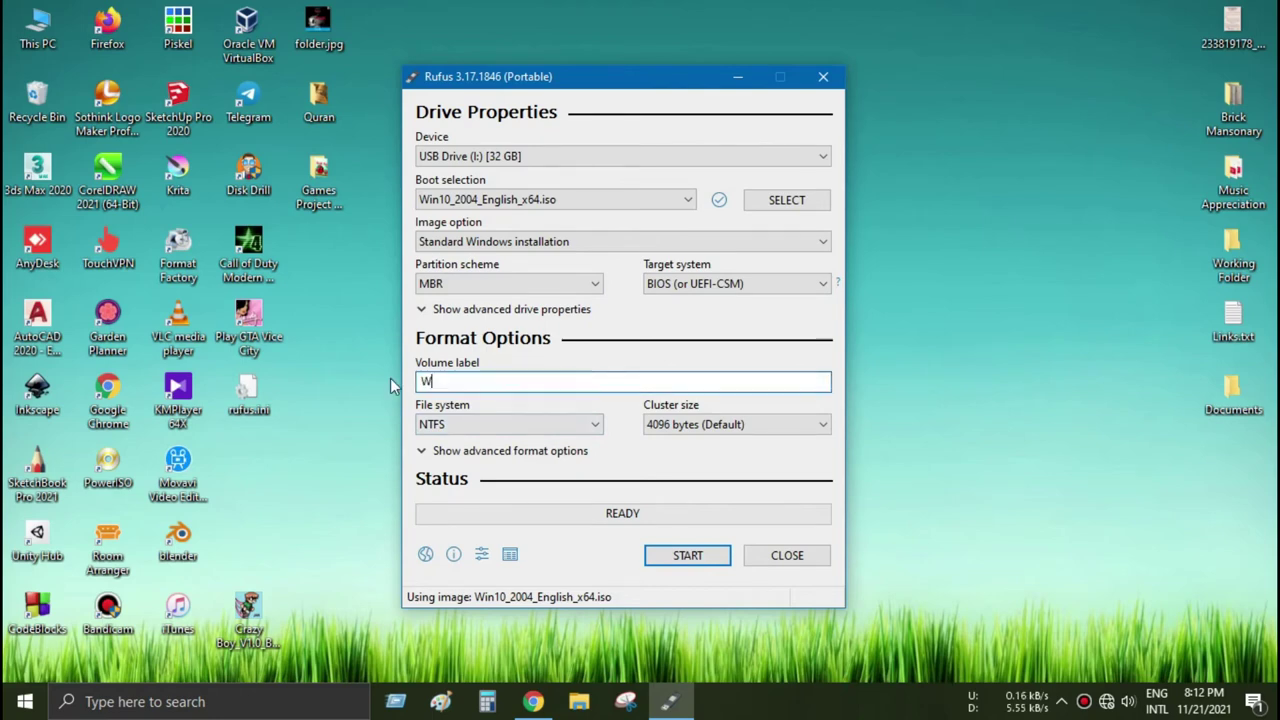
pyautogui.write('indows 10')
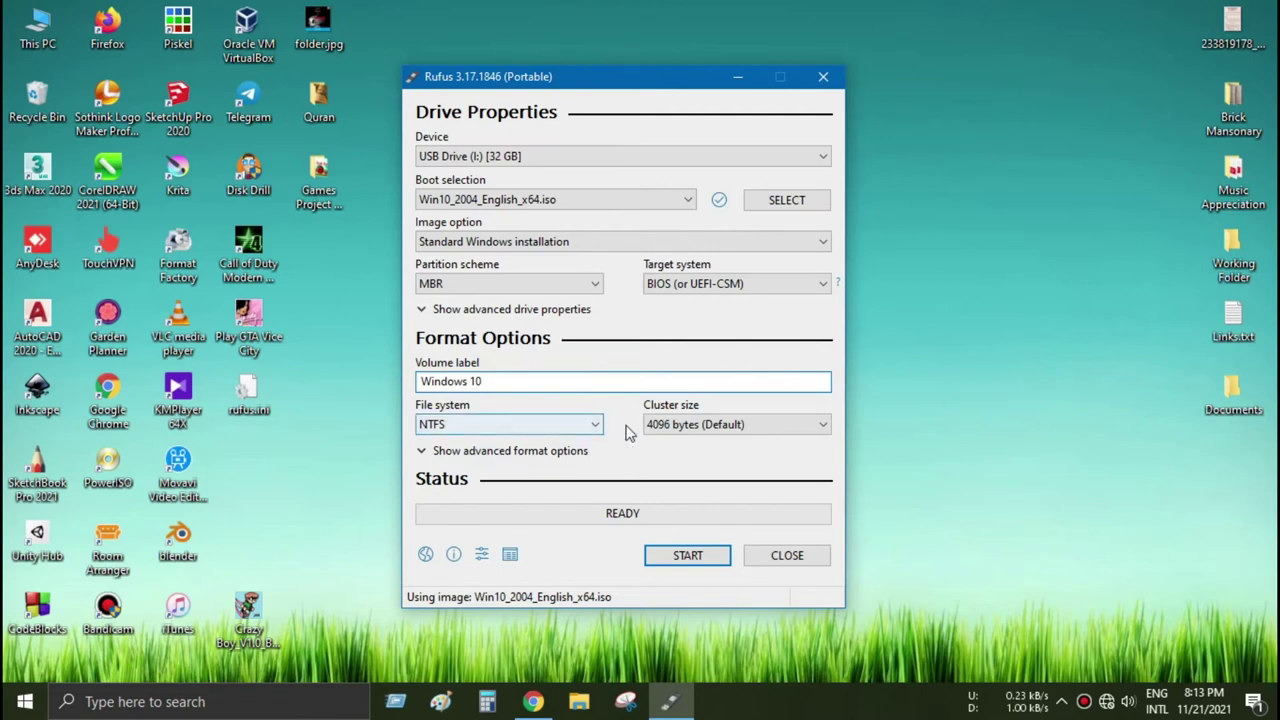
pyautogui.click(683, 556)
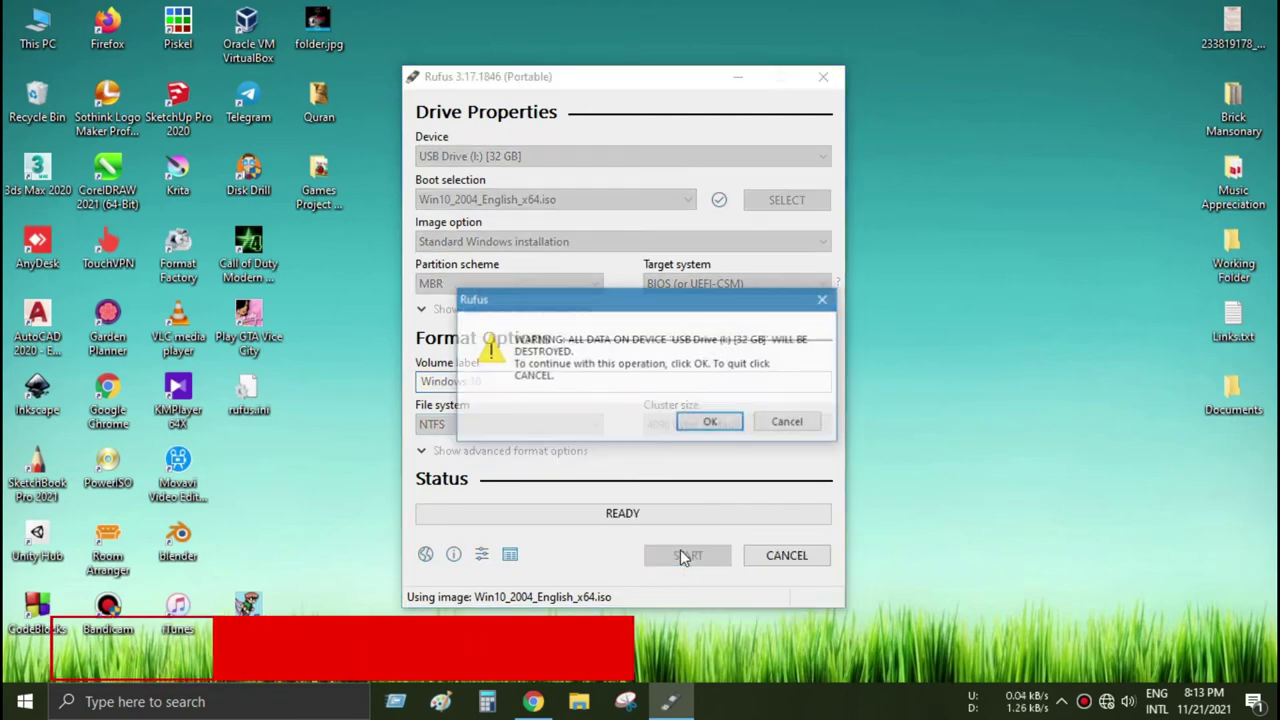
pyautogui.click(713, 422)
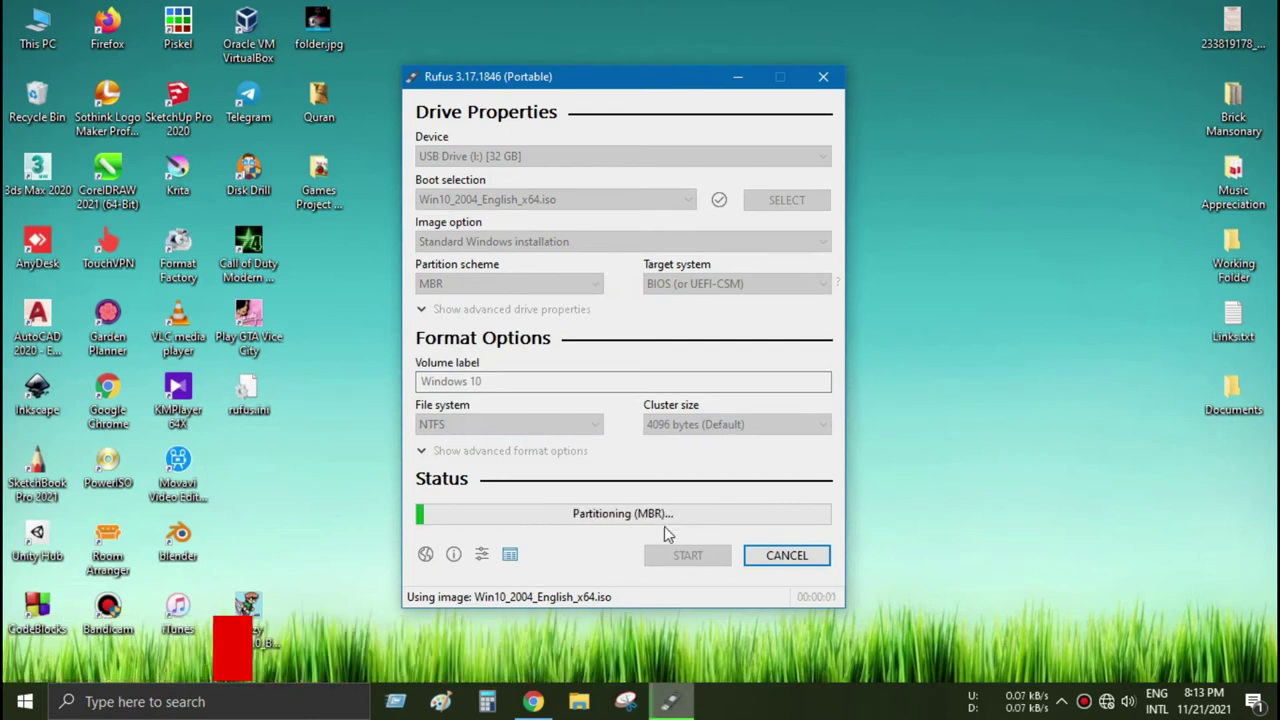